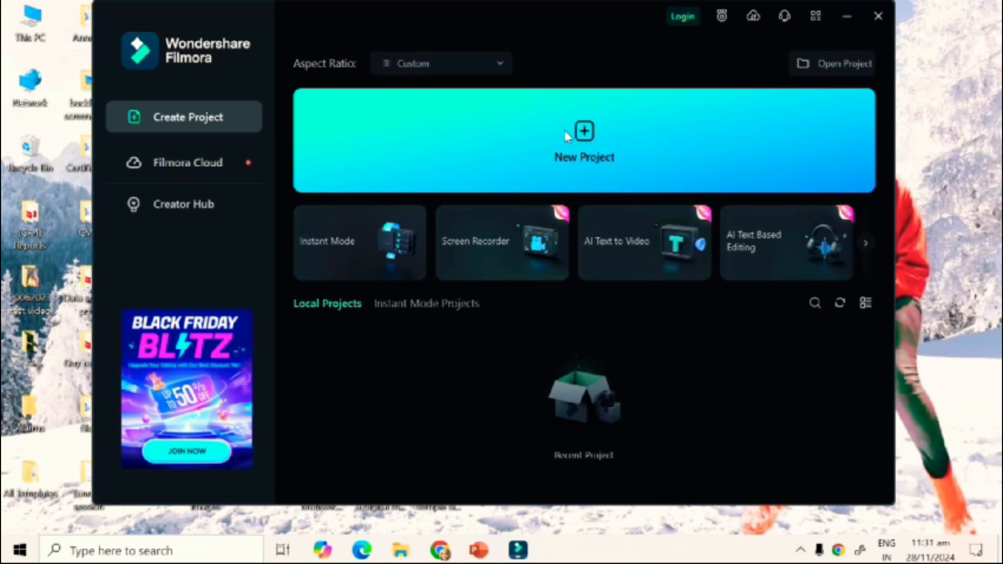
Create a new project and import the Canned Tuna processing line video from the 4K Video Downloader folder in Videos.
left_click(590, 149)
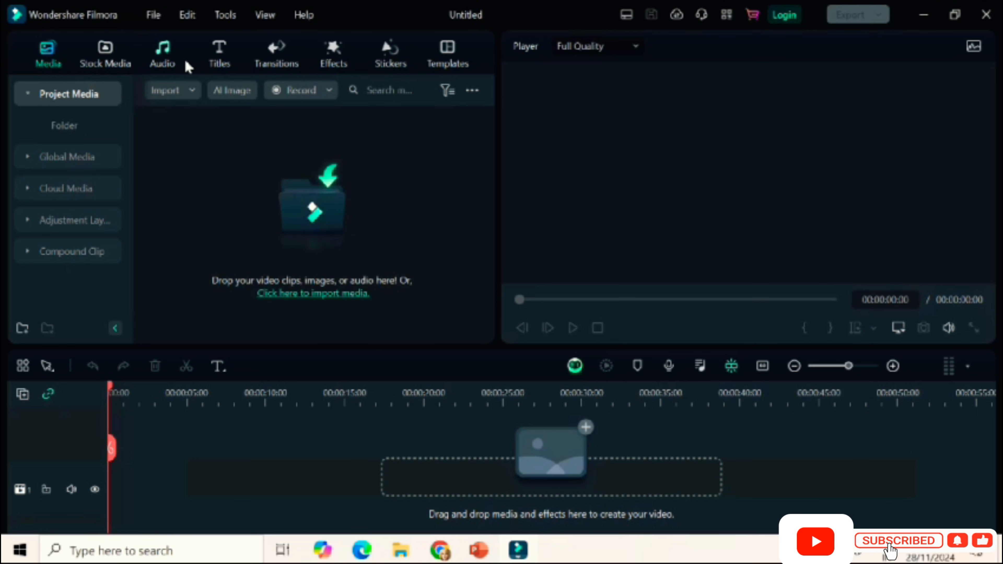
left_click(172, 91)
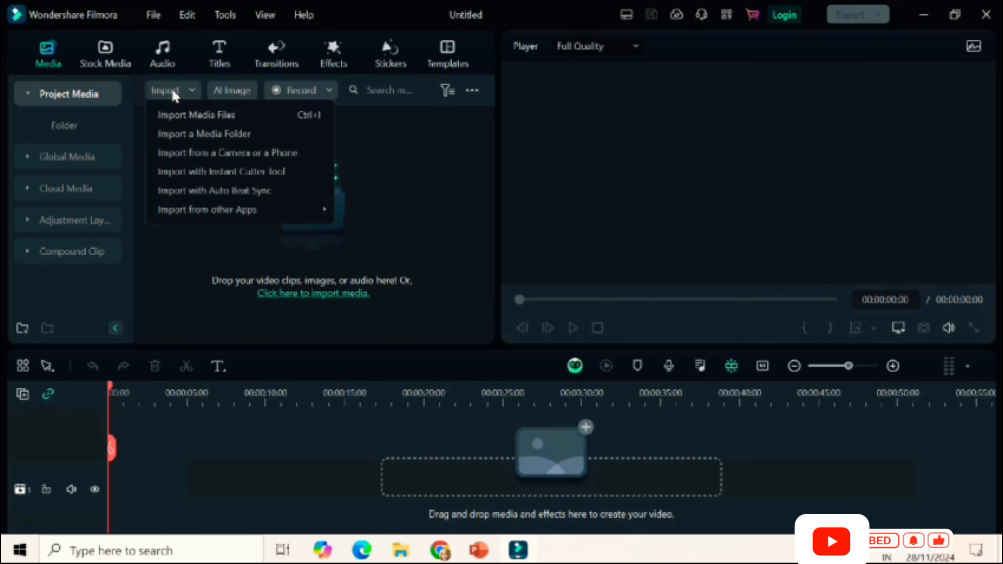
left_click(423, 189)
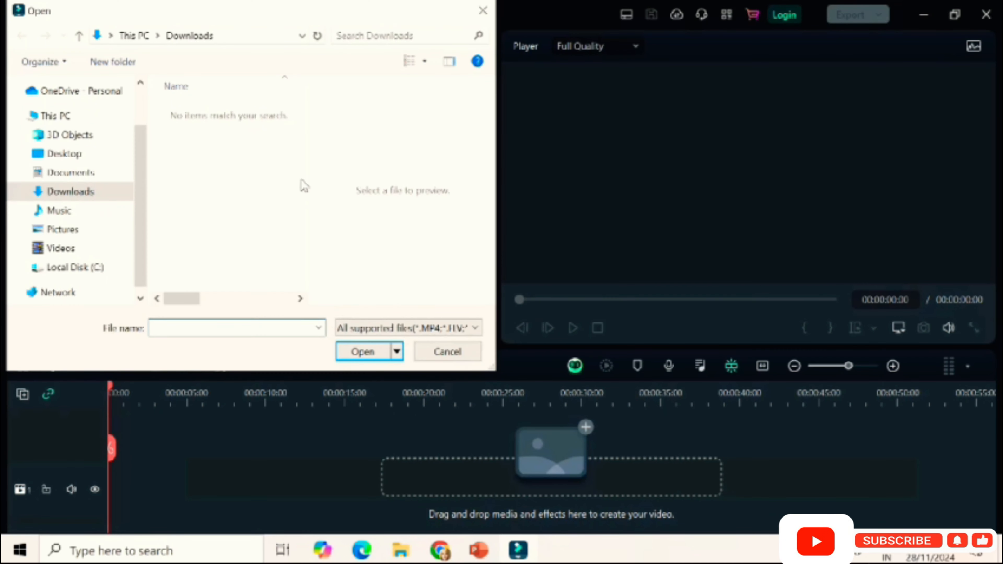
left_click(65, 249)
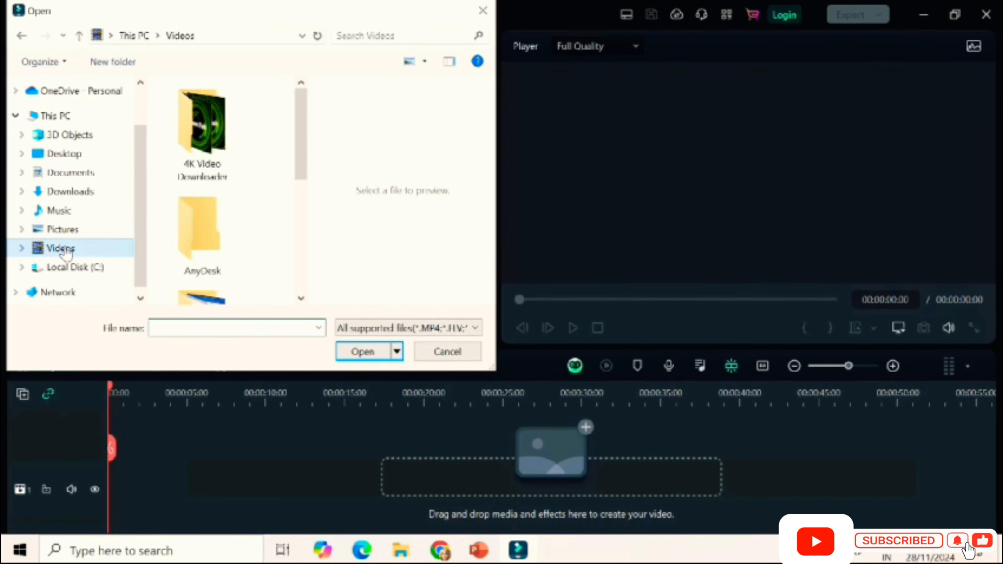
double_click(218, 101)
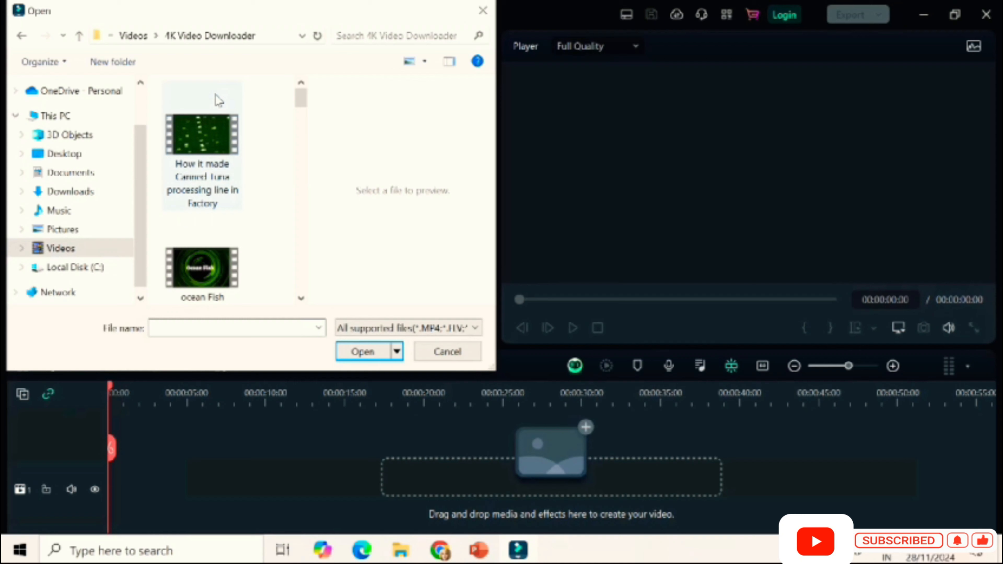
left_click(208, 137)
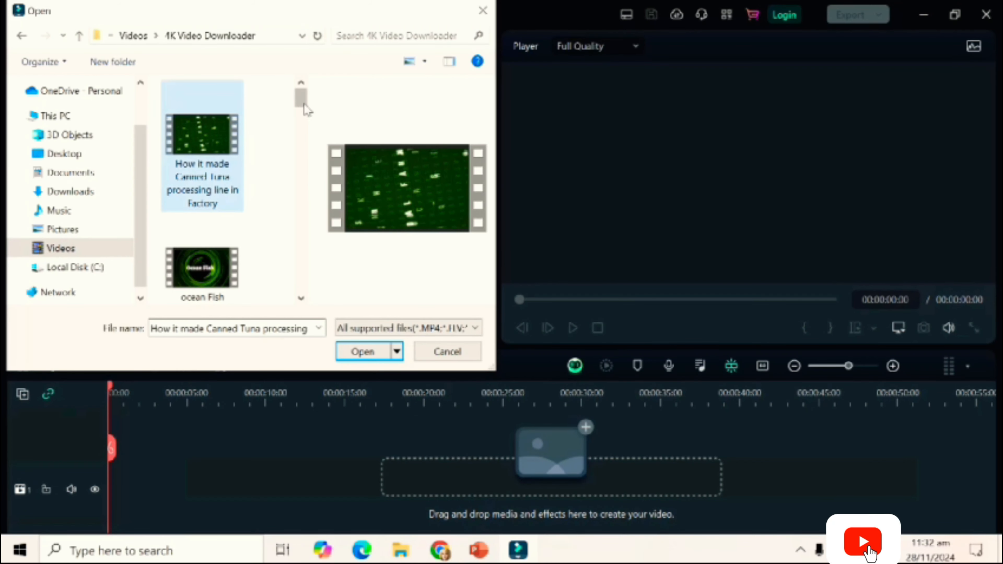
left_click(352, 351)
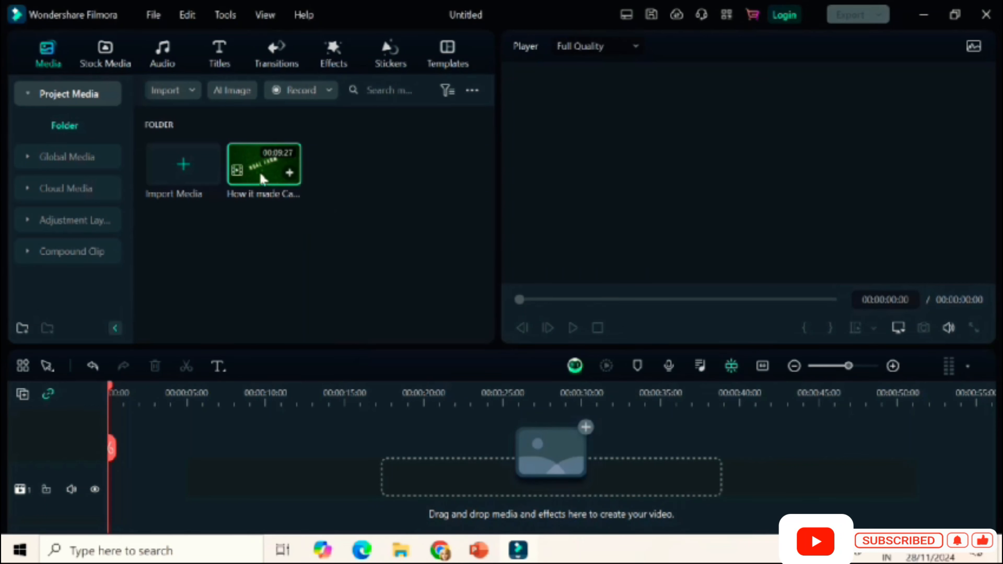
Place the imported tuna video at the start of the timeline, dismissing the offer to match project settings.
left_click_drag(259, 171, 117, 486)
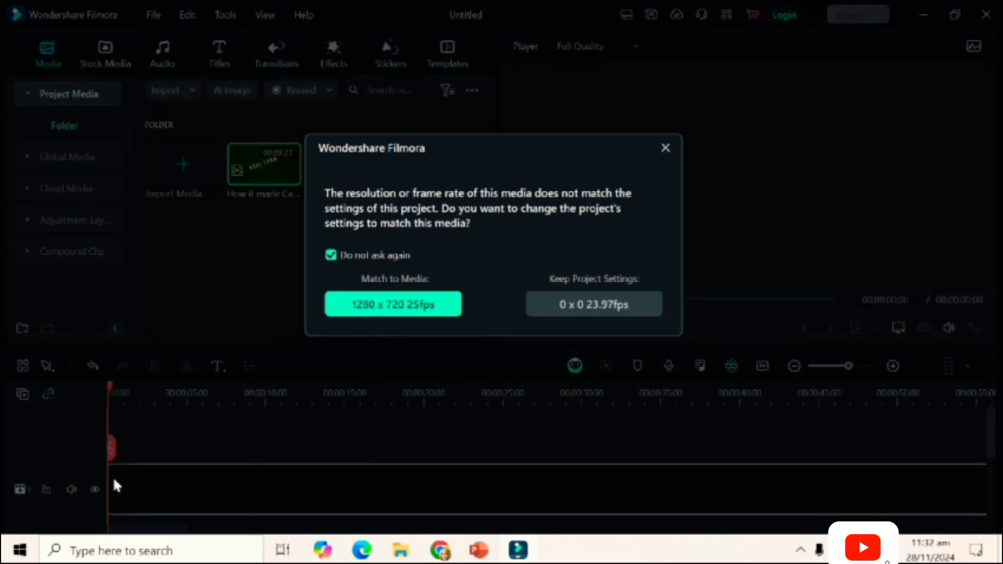
left_click(664, 149)
left_click_drag(112, 481, 275, 496)
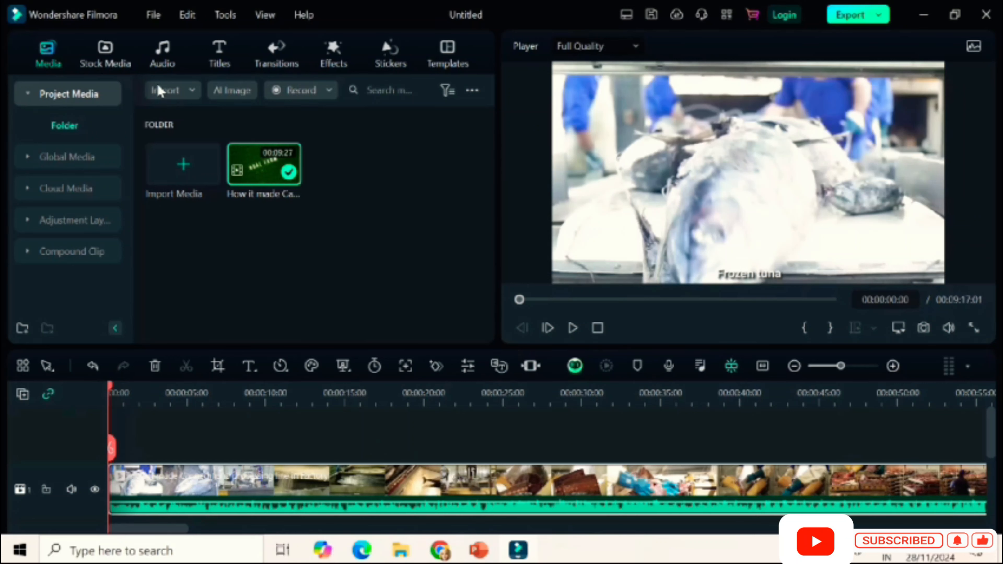
Try the pink Burst Game stock clip at the start of the track above the video, and delete it again.
left_click(108, 60)
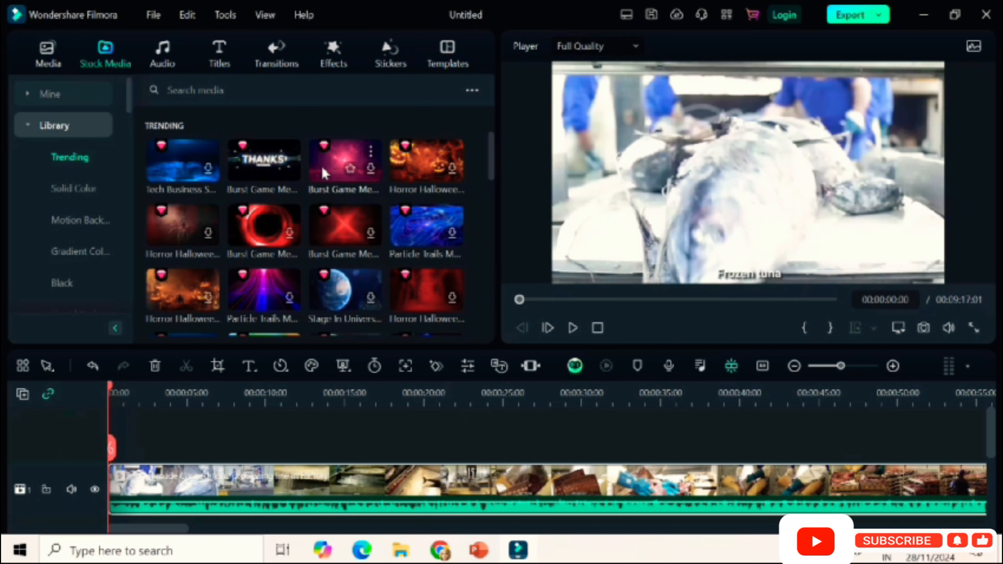
left_click(319, 174)
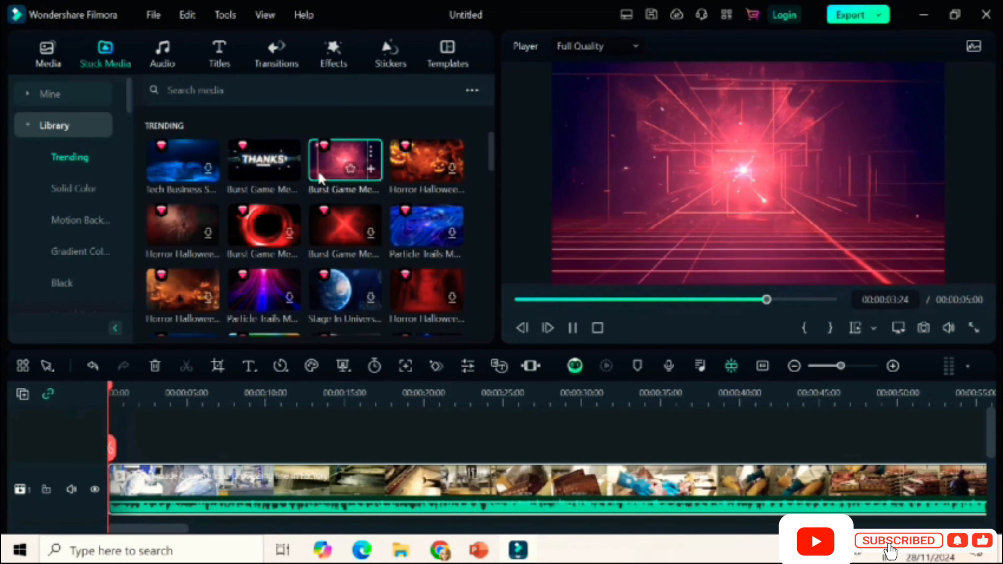
left_click_drag(347, 158, 118, 449)
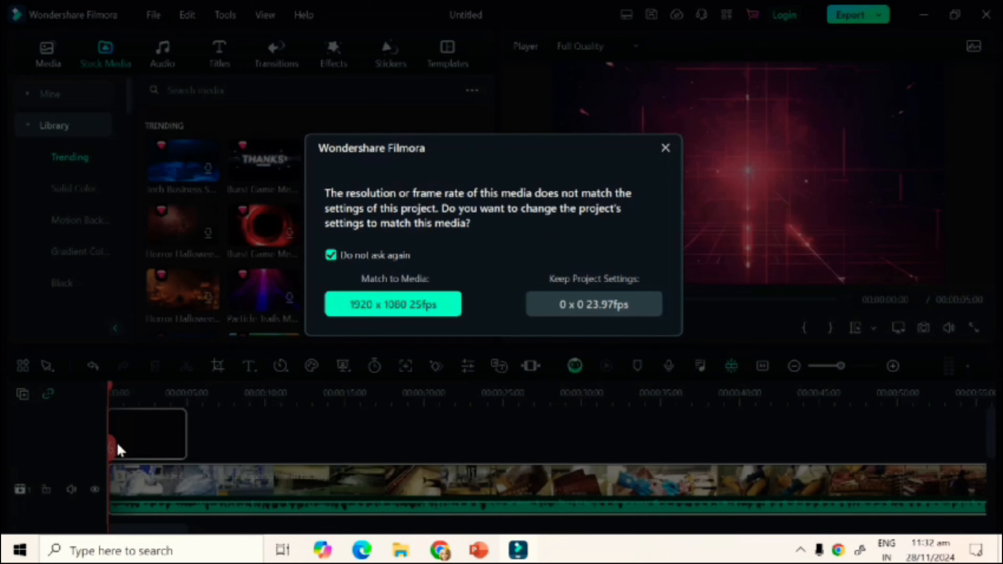
left_click(665, 148)
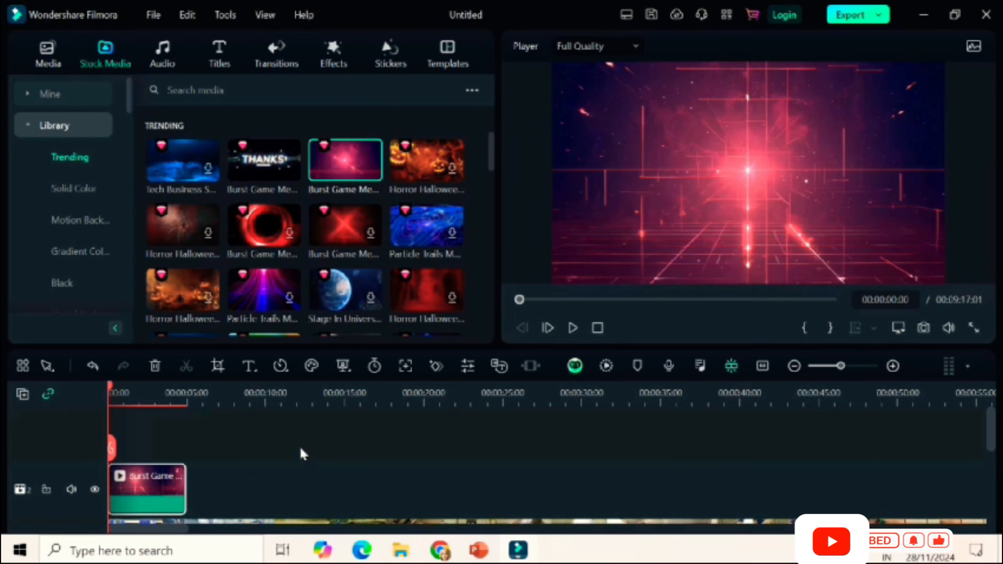
key("Delete")
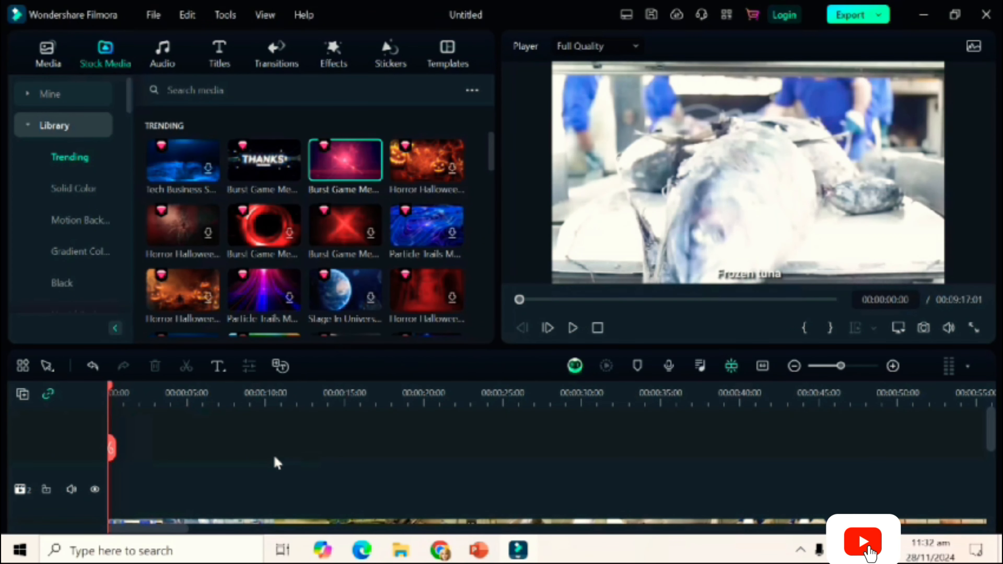
Place the blue Particle Trails stock clip at the start of the track above the video, dismissing the project settings offer.
mouse_move(992, 429)
left_mouse_down()
mouse_move(999, 458)
mouse_move(1000, 430)
left_mouse_up()
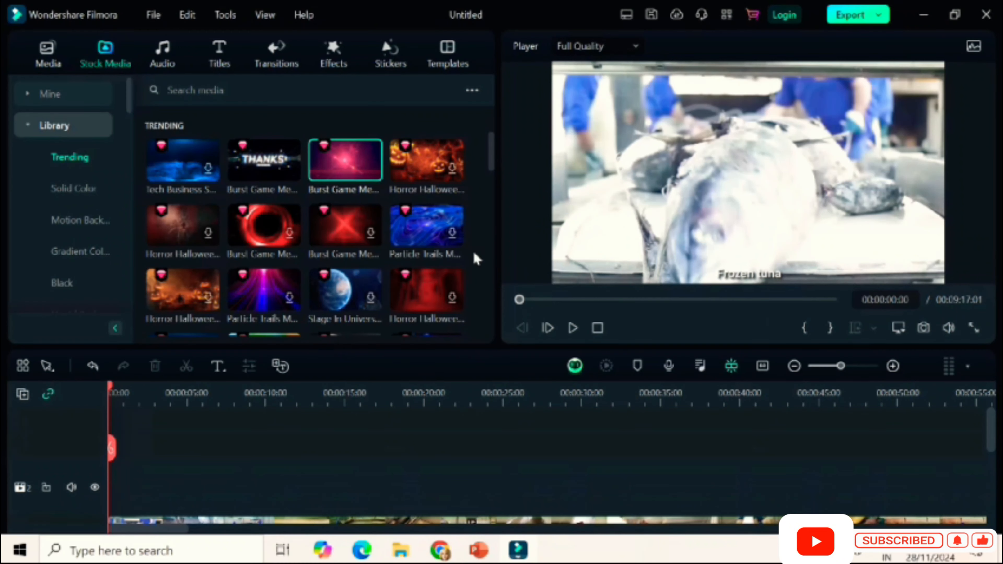
left_click(410, 240)
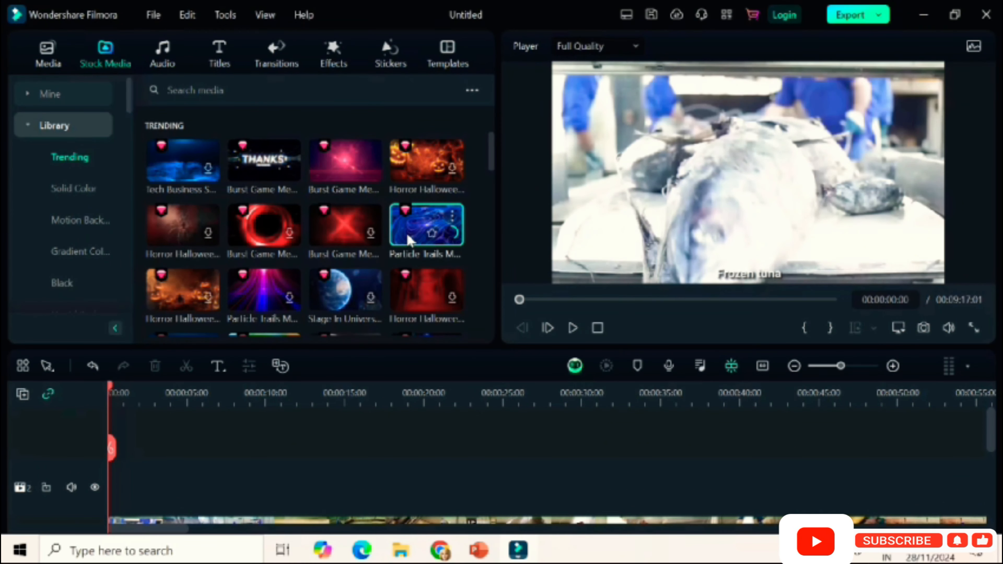
left_click_drag(409, 240, 112, 500)
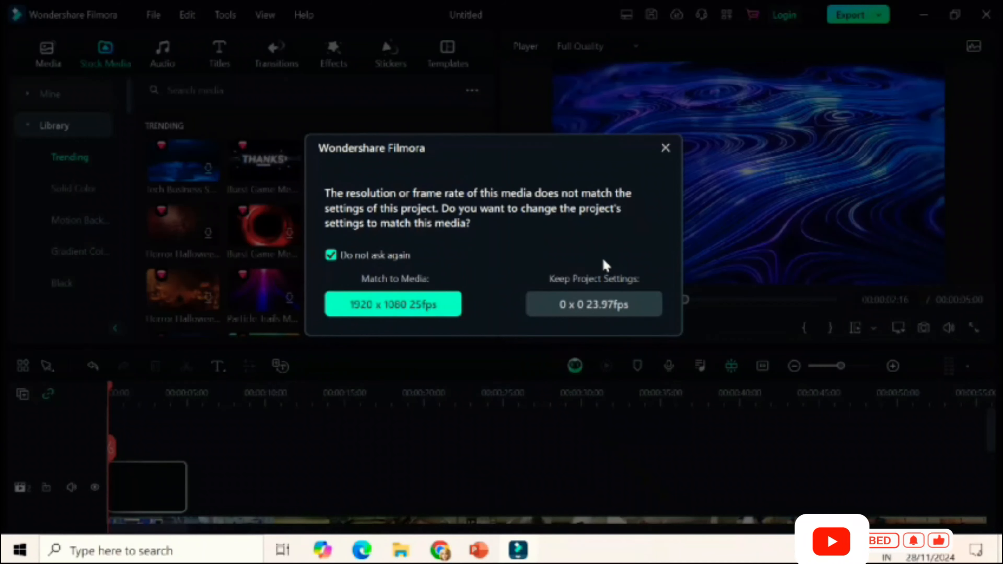
left_click(665, 149)
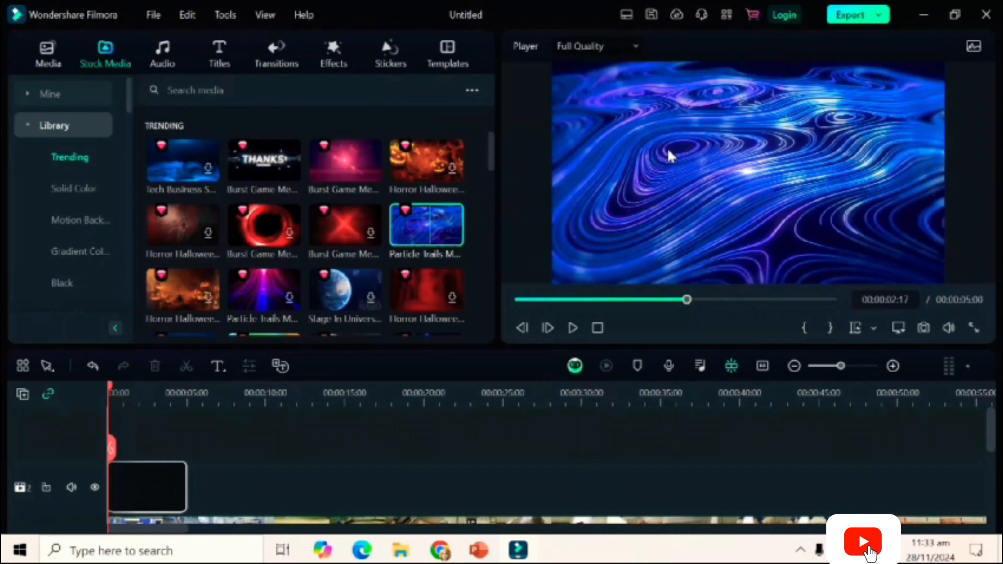
Play the first seconds of the timeline to preview the Particle Trails clip, and return the playhead to the start.
left_click(572, 328)
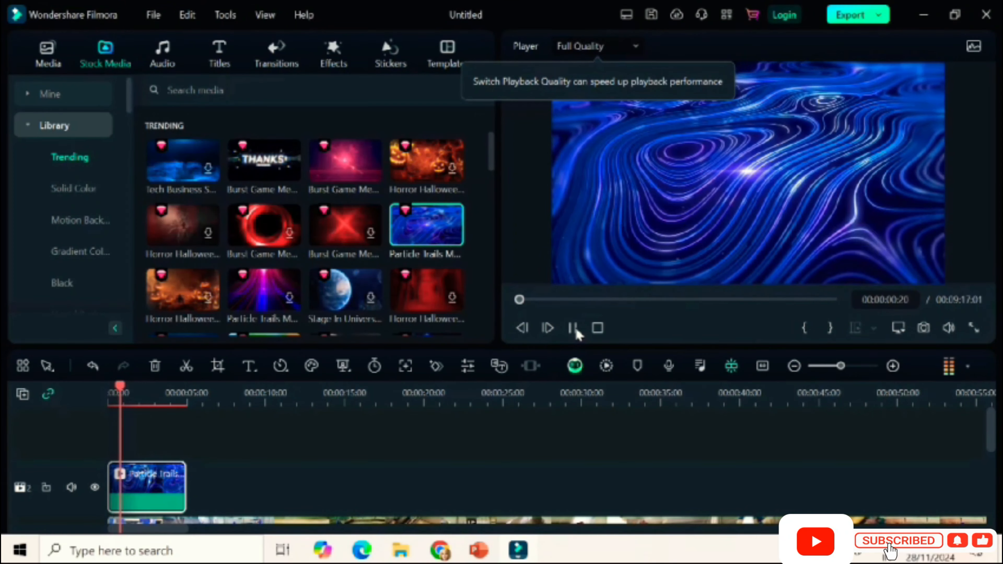
left_click(573, 329)
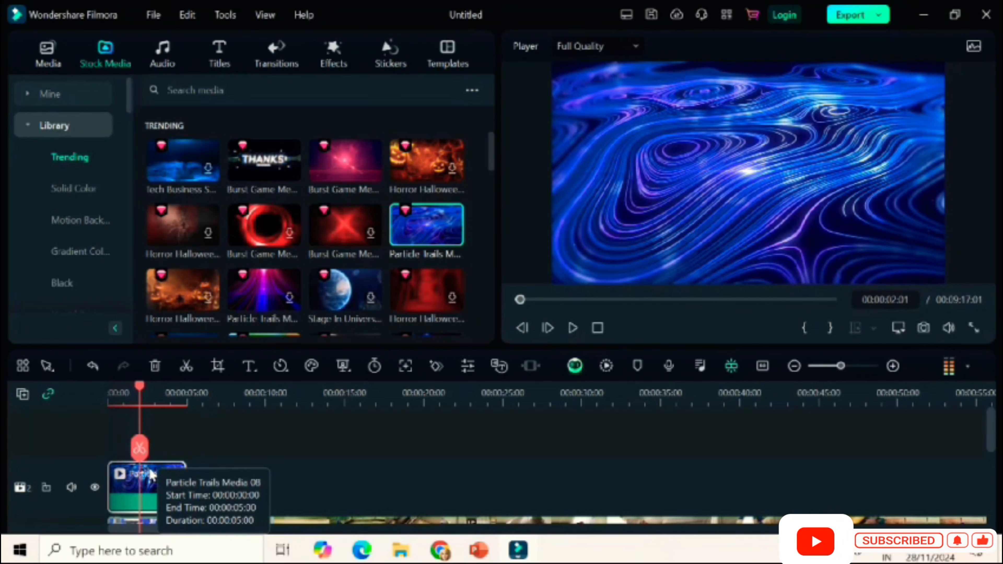
left_click_drag(140, 442, 103, 431)
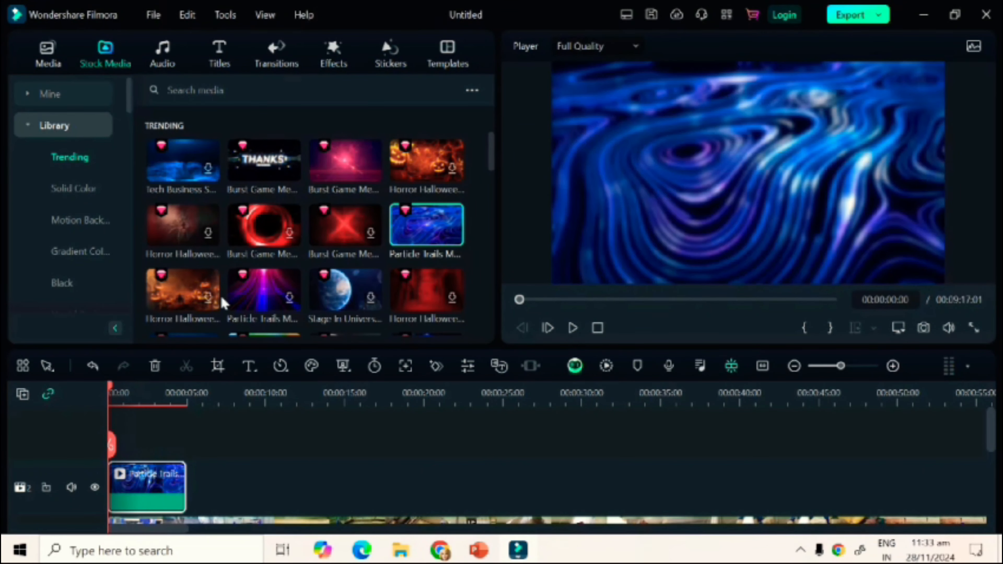
Browse the trending stock media, music and titles, and delete the Particle Trails clip from the timeline.
left_click_drag(492, 152, 484, 121)
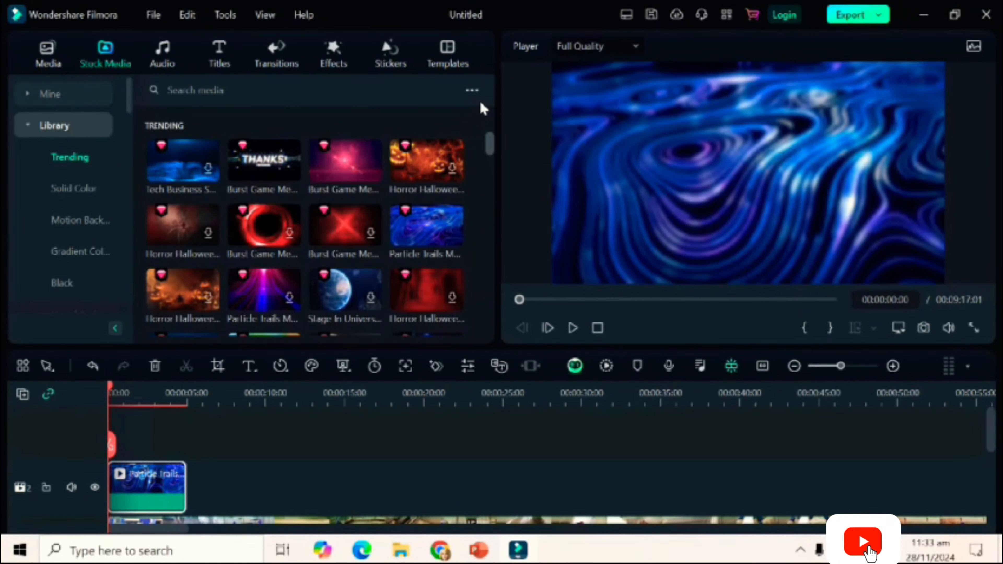
left_click(162, 64)
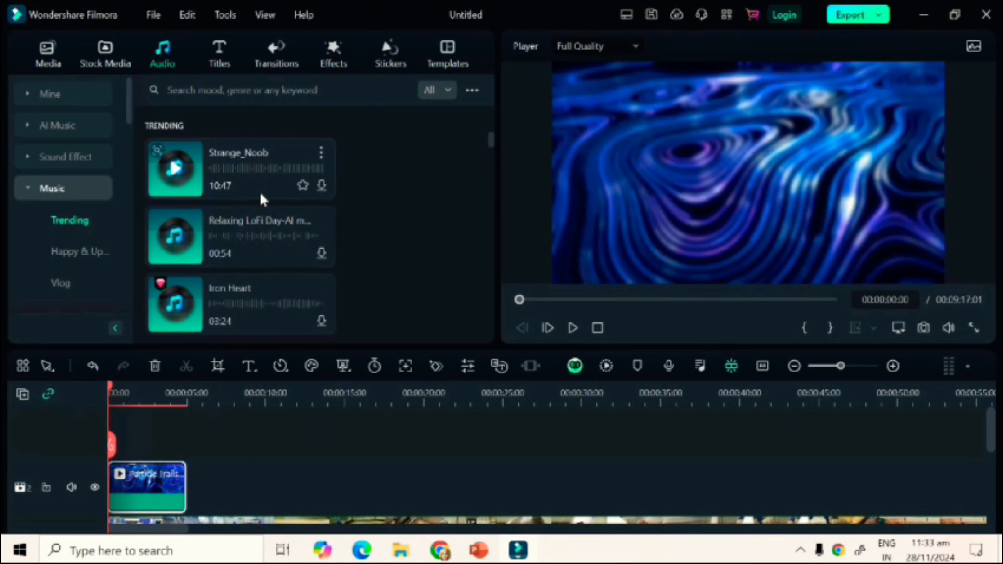
left_click(220, 62)
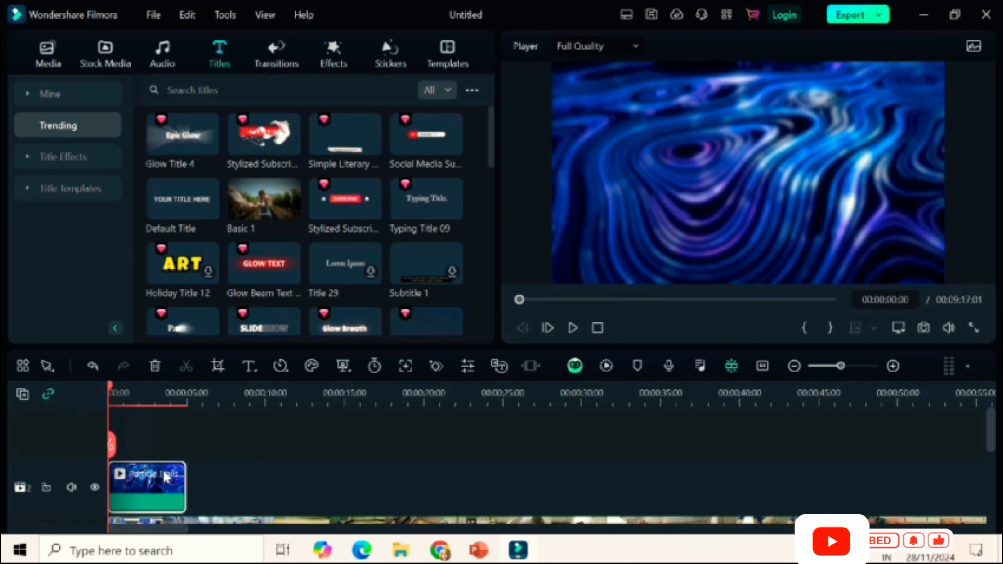
key("Delete")
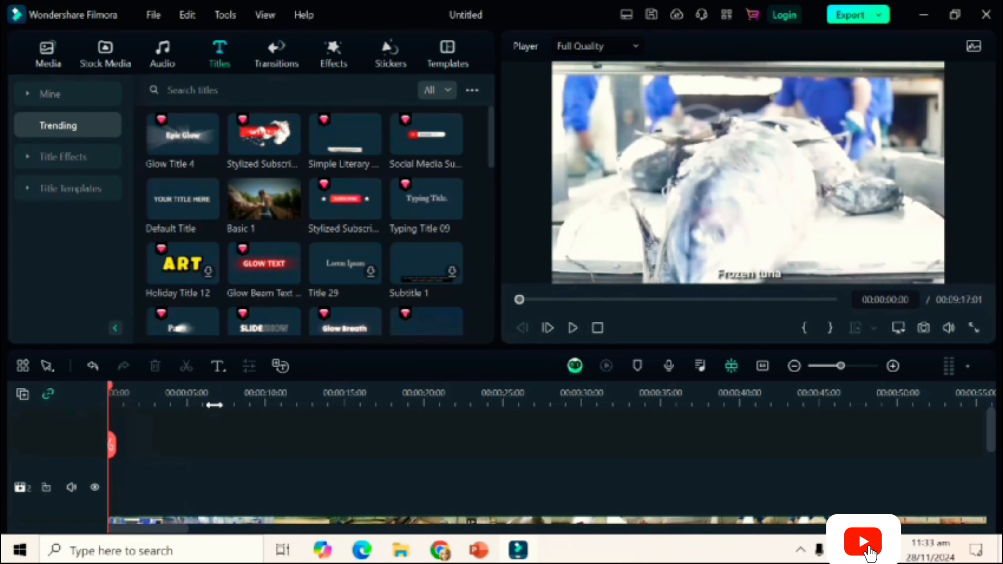
Preview the Glow Beam Text, Title 29 and red Stylized Subscribe titles, checking the system speaker volume in between.
left_click(257, 255)
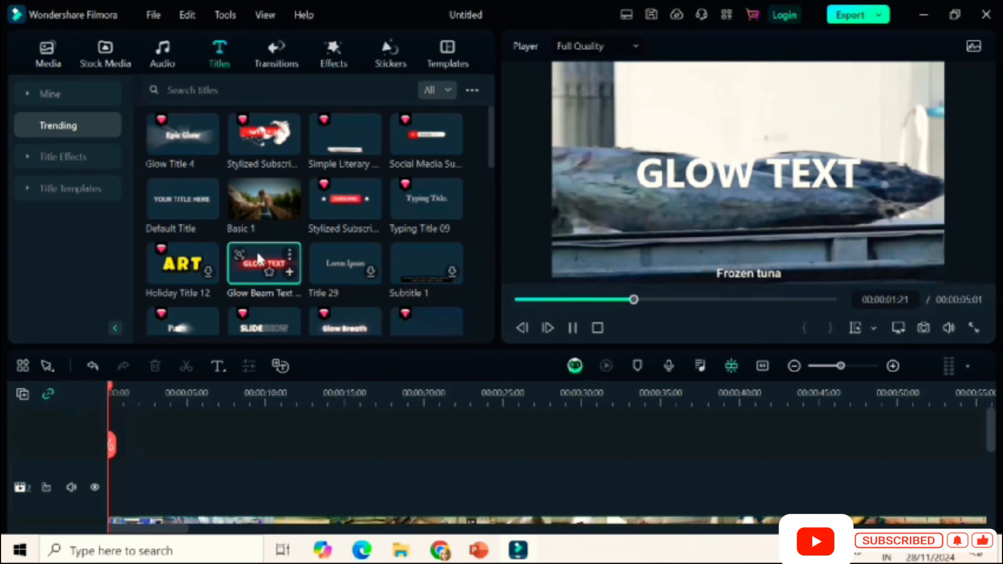
left_click(573, 327)
left_click(800, 550)
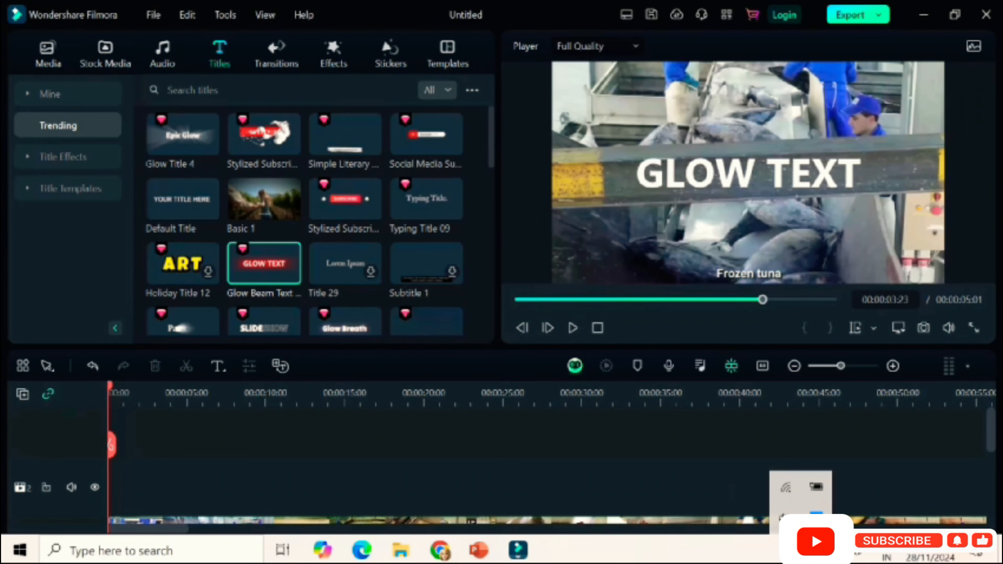
left_click(784, 518)
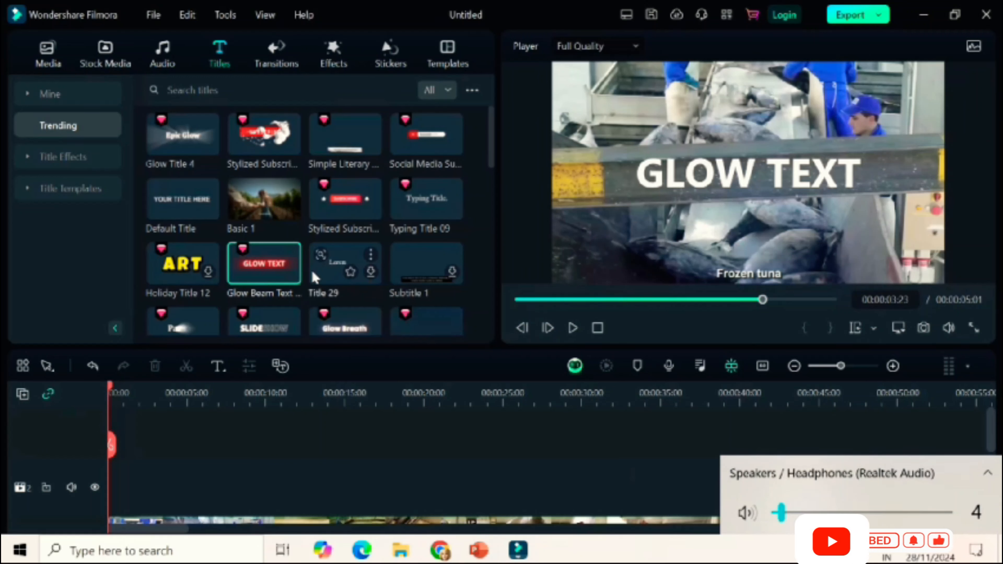
left_click(323, 272)
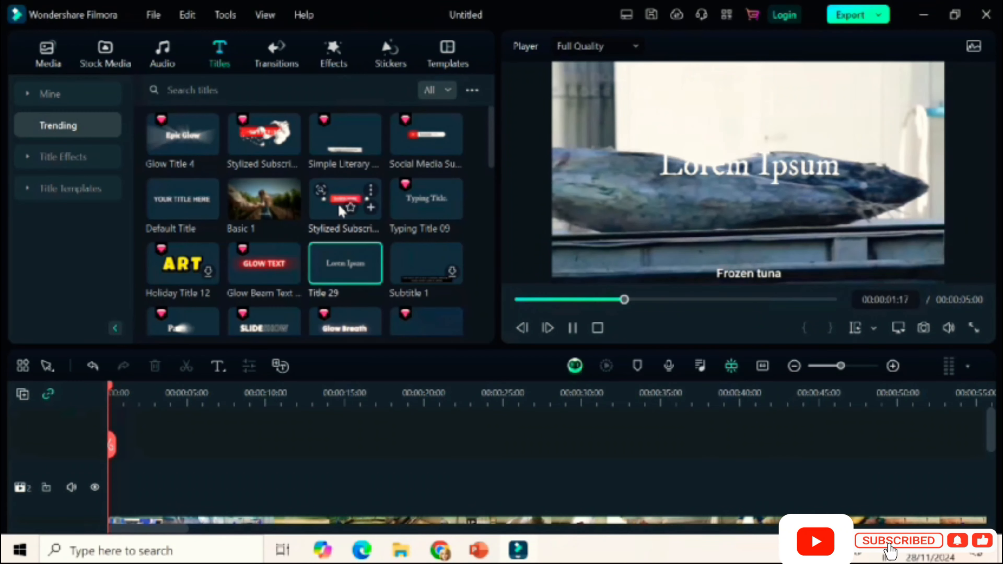
left_click(332, 215)
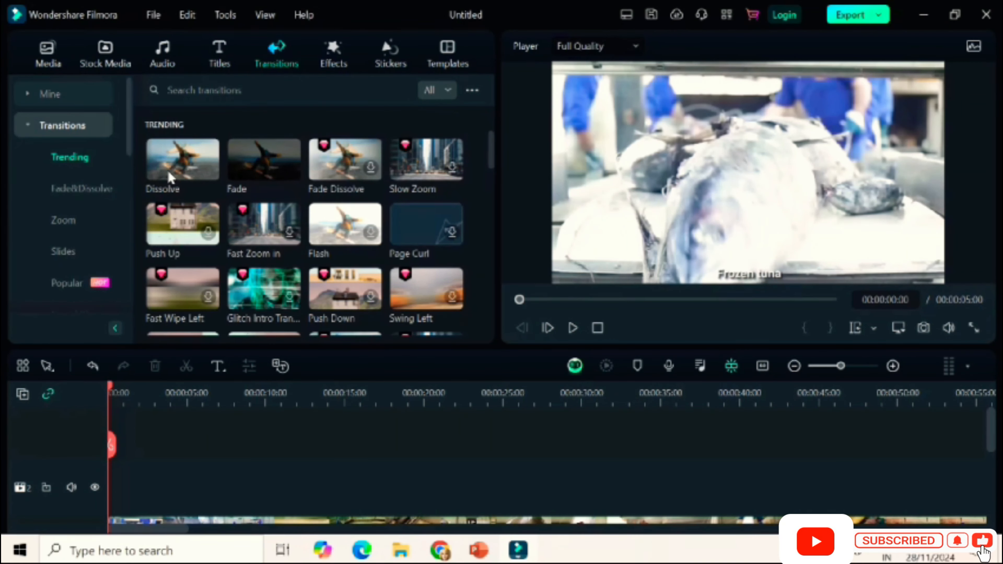
Preview the Dissolve and Fade transitions, apply Fade at the start of the tuna video, and play the result briefly.
left_click(167, 169)
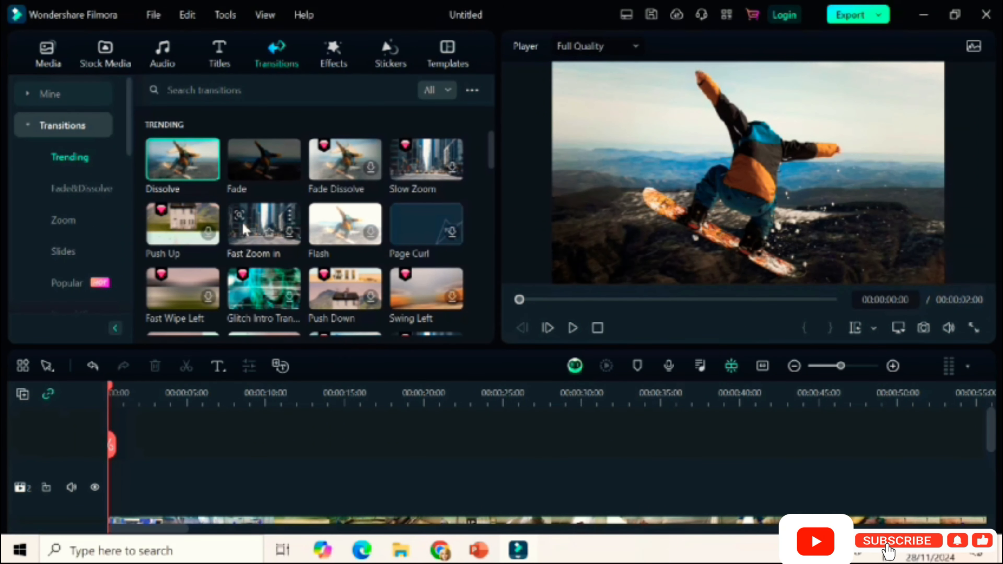
left_click(248, 179)
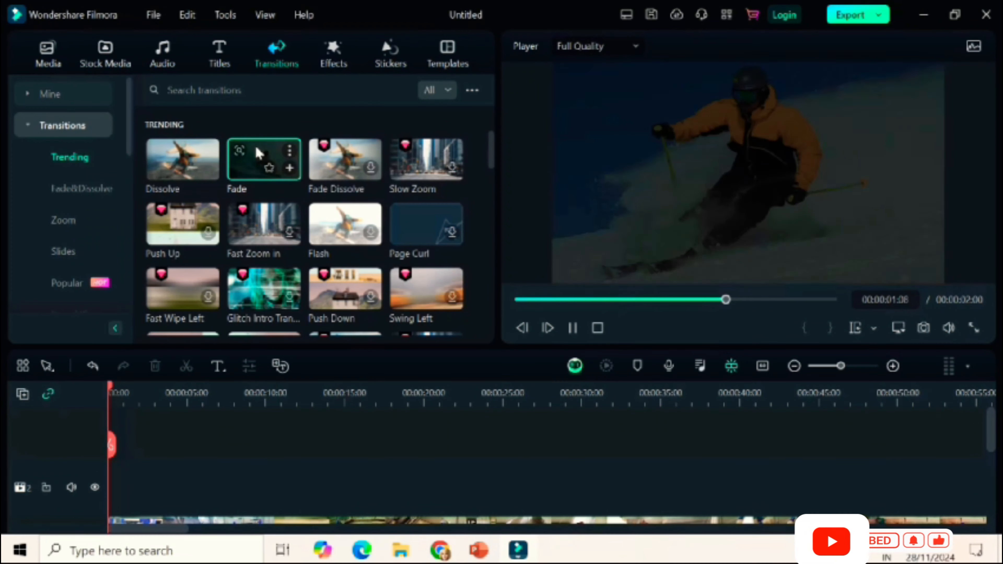
left_click_drag(257, 152, 117, 504)
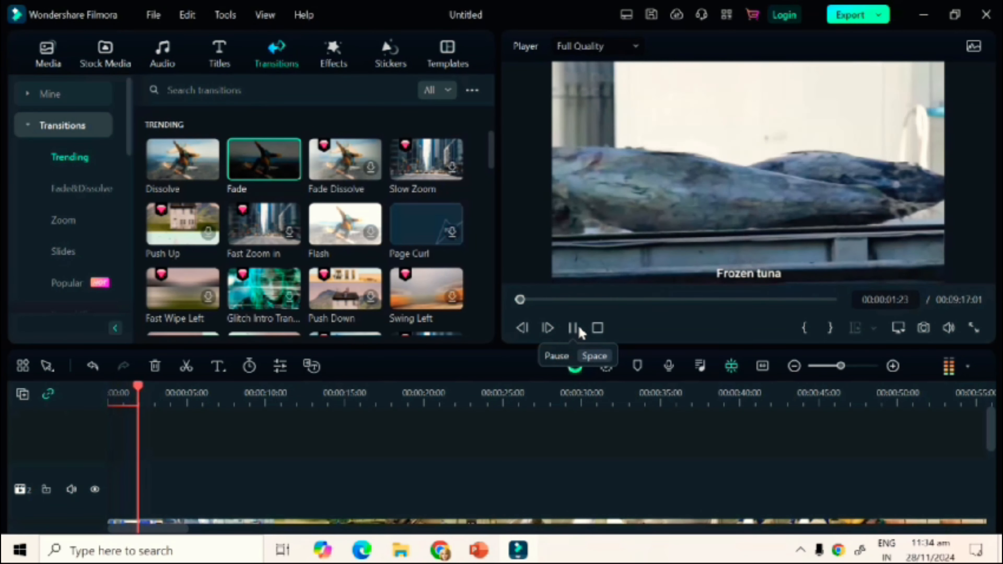
left_click(579, 331)
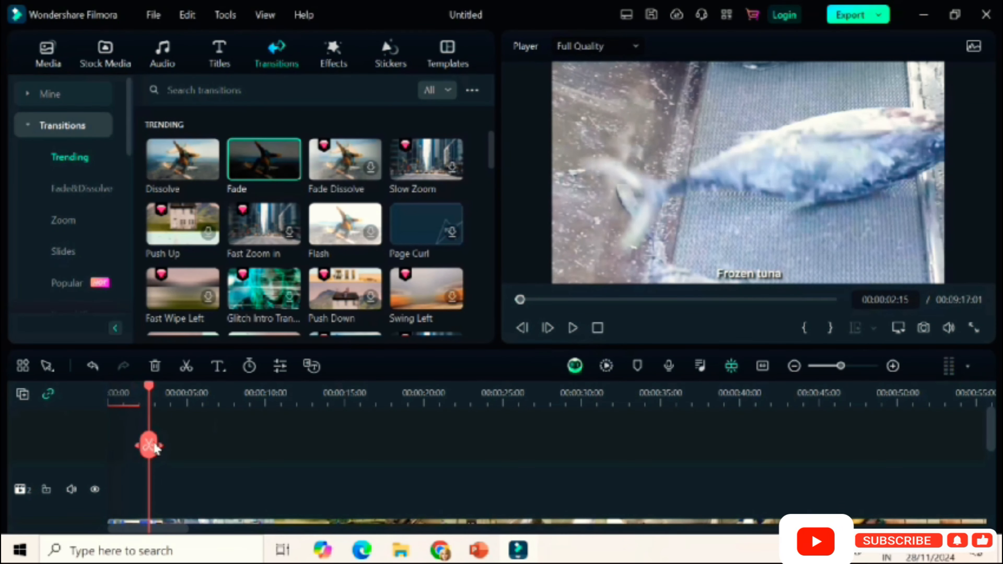
Preview the trending Dark Fire Particle, Mosaic Full, Mild Shake, Basic Blur and Light Effect 07 video effects.
left_click(327, 55)
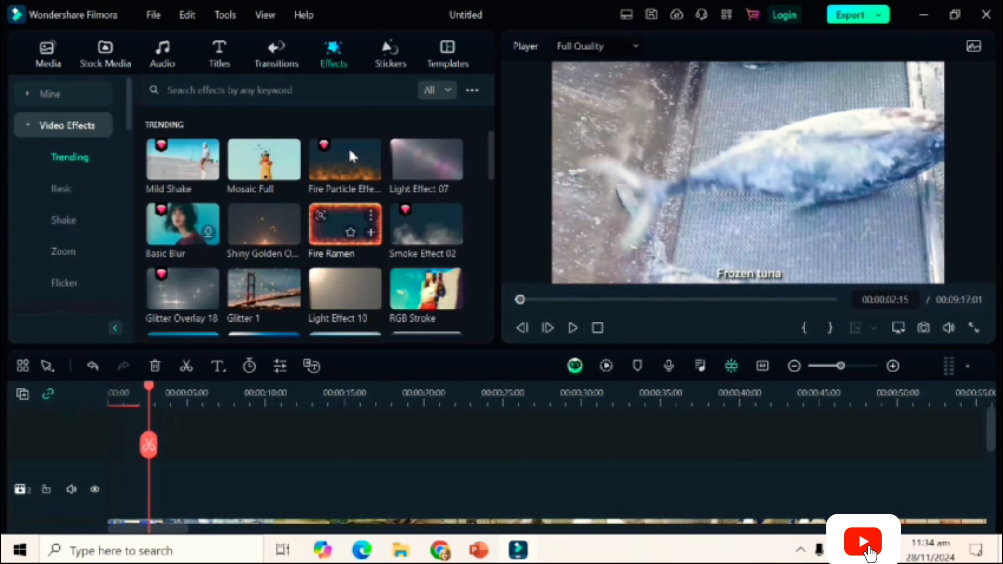
left_click_drag(489, 156, 498, 286)
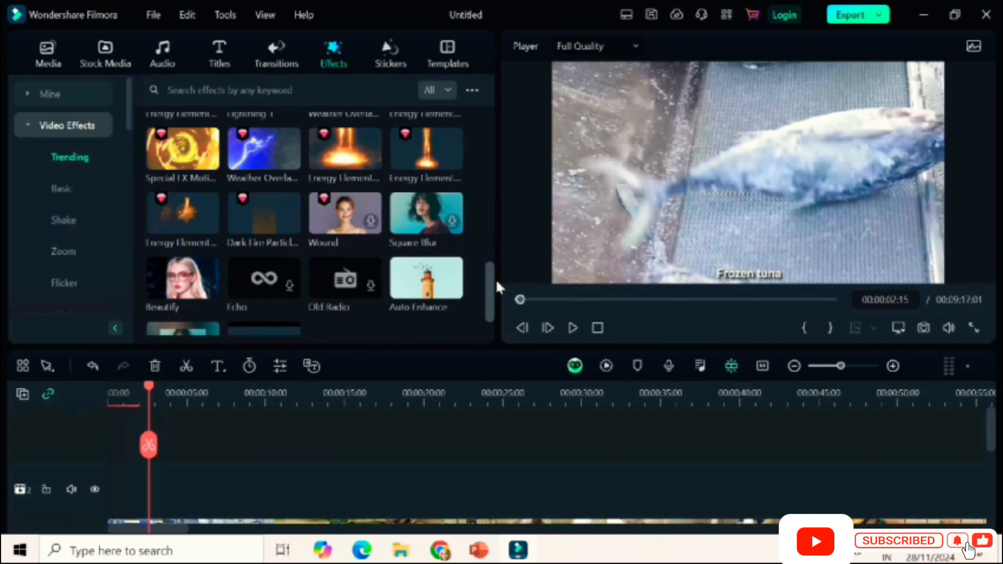
left_click(249, 221)
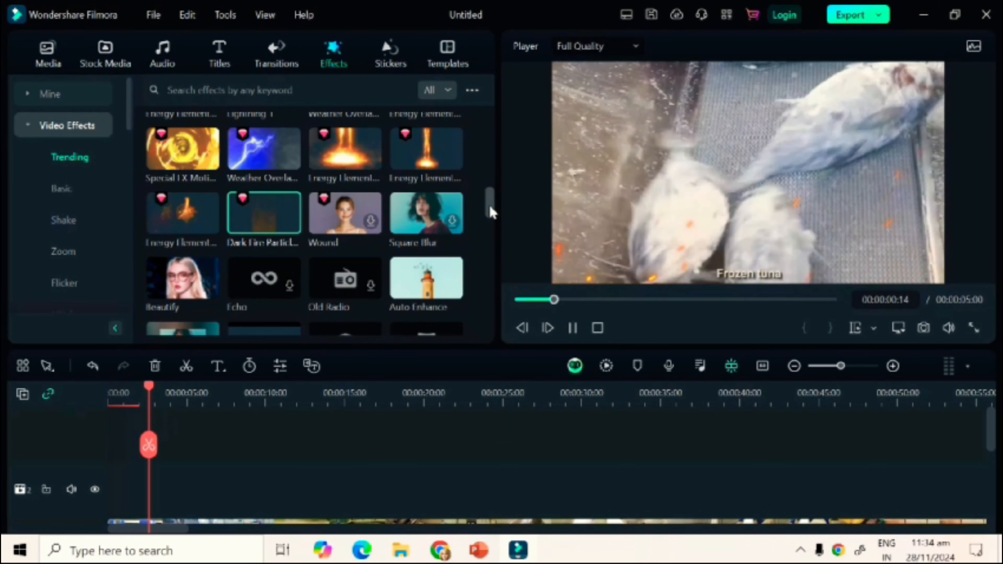
left_click_drag(490, 202, 492, 115)
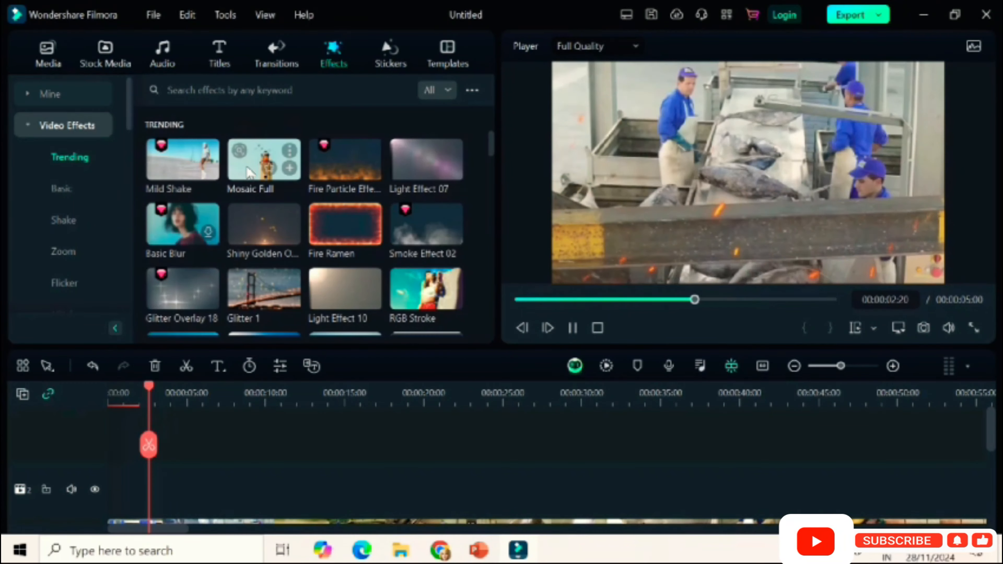
left_click(248, 172)
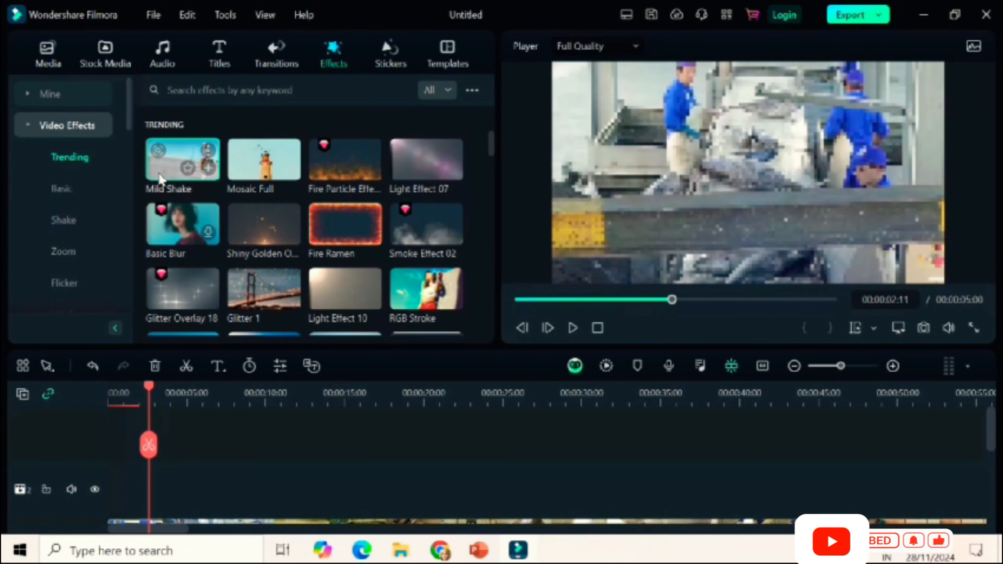
left_click(160, 179)
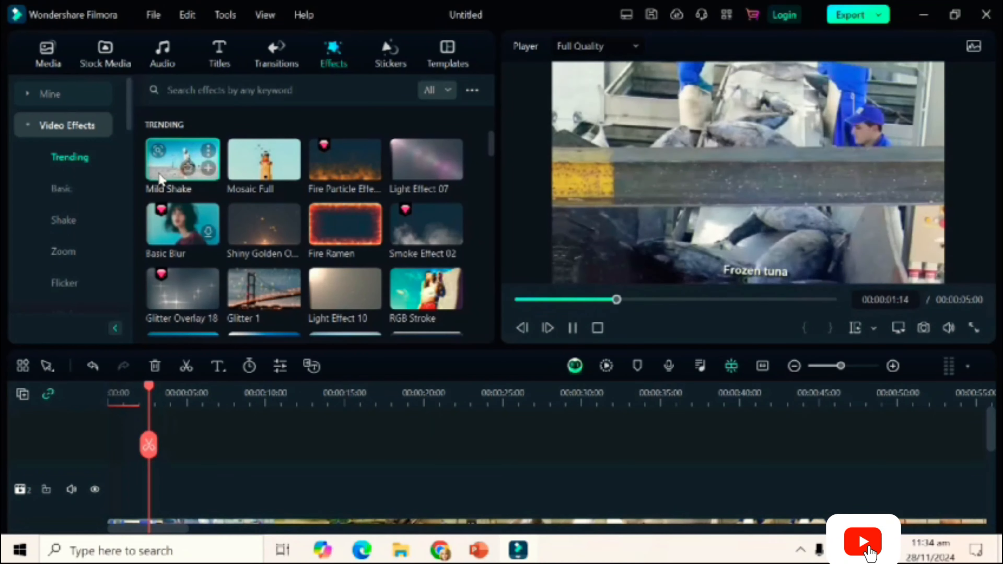
left_click(178, 256)
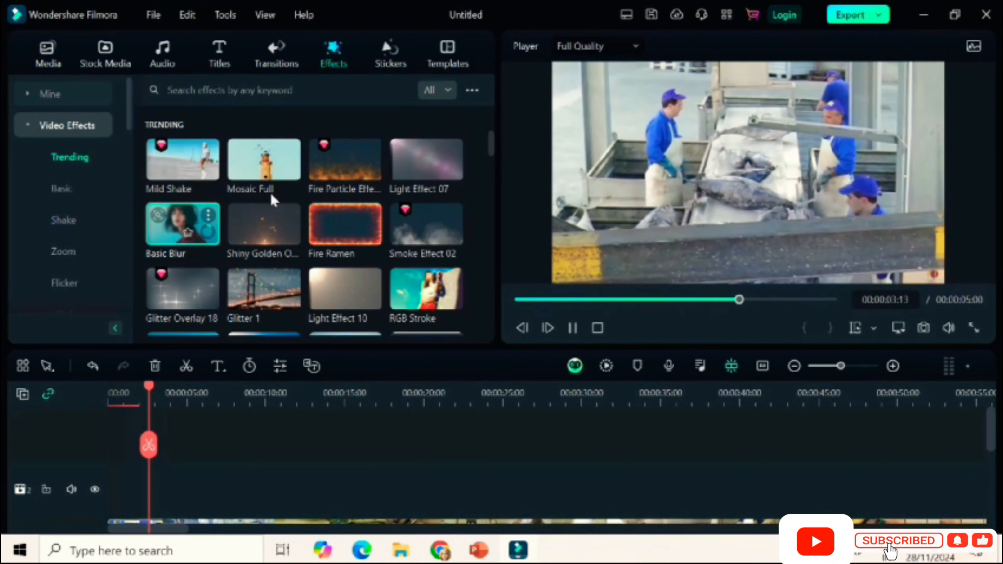
left_click(417, 162)
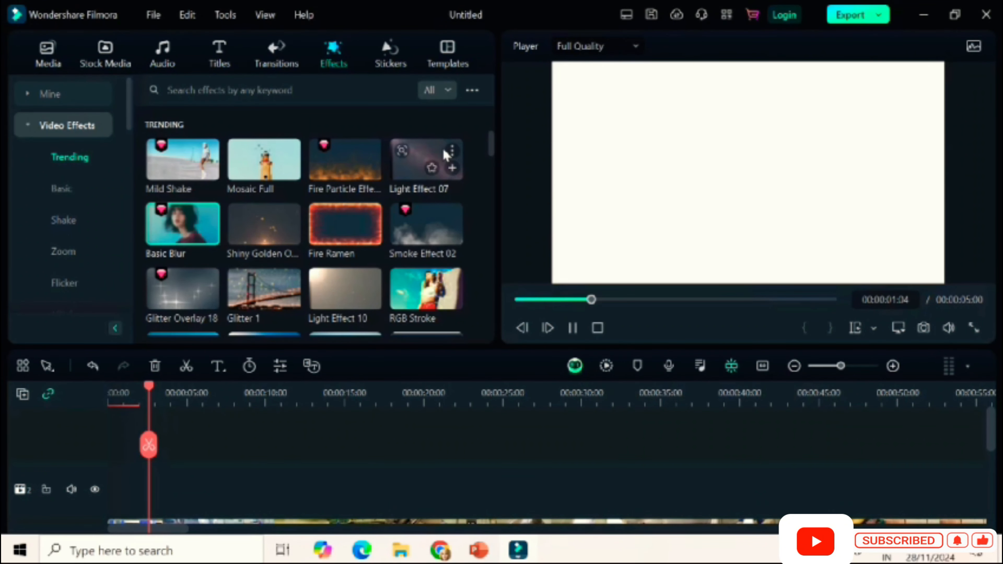
Browse further through the trending video effects and preview Heartbeat Shake and Lightning 1.
scroll(489, 154, "down", 1)
scroll(493, 166, "down", 5)
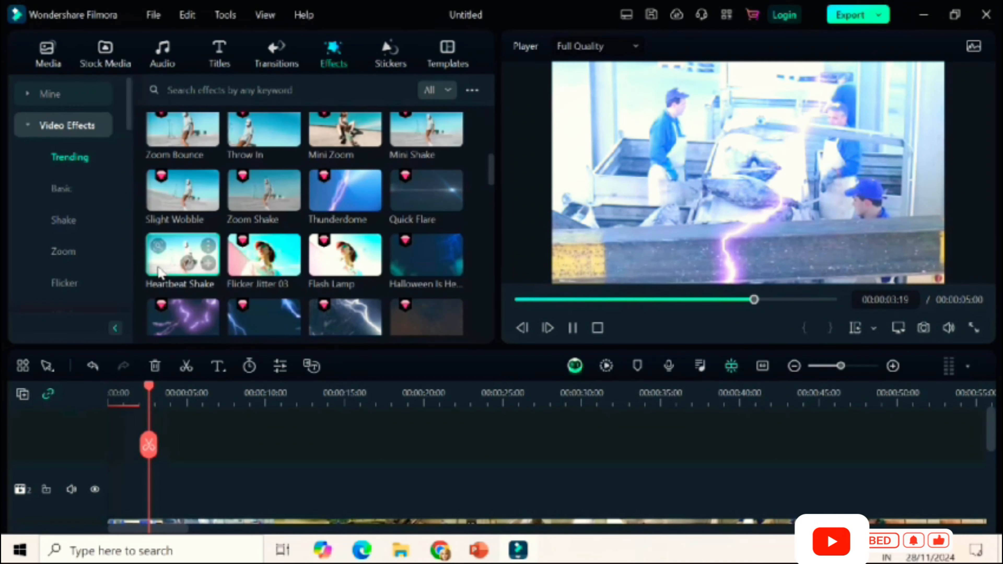
left_click(159, 273)
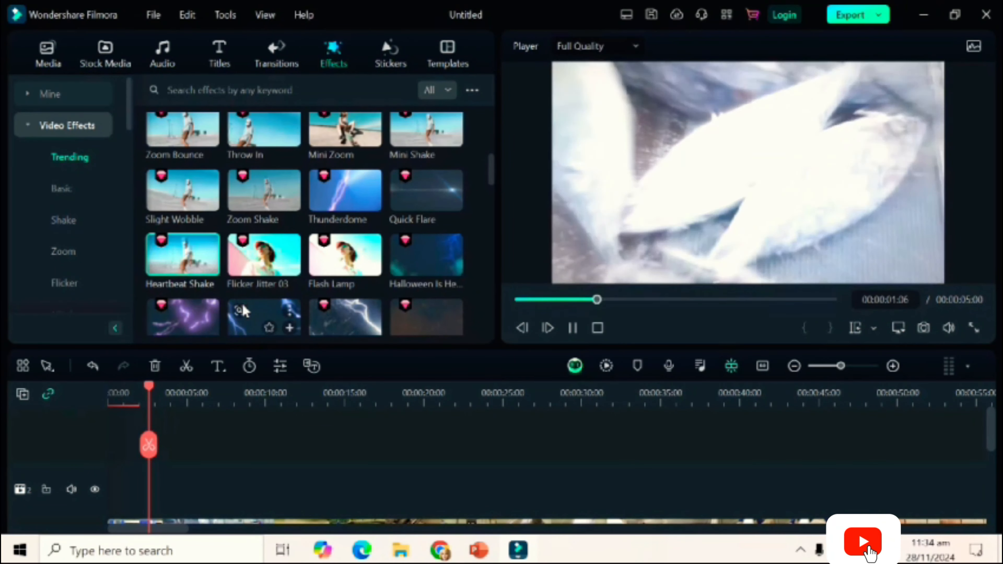
scroll(246, 334, "down", 1)
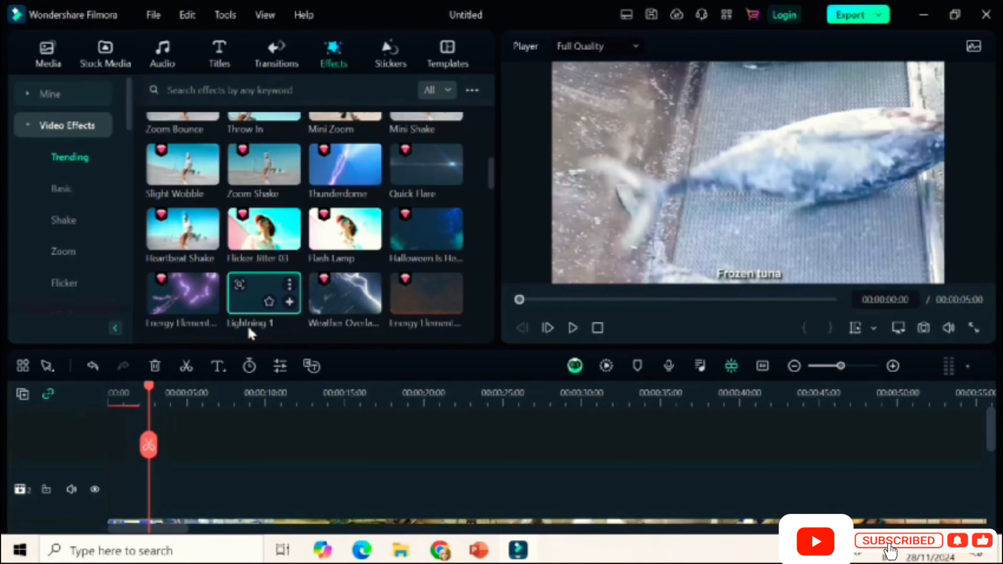
Try the Lightning 1 effect on the track above the start of the tuna video, and delete it from the timeline.
left_click(260, 314)
left_click_drag(260, 316, 120, 499)
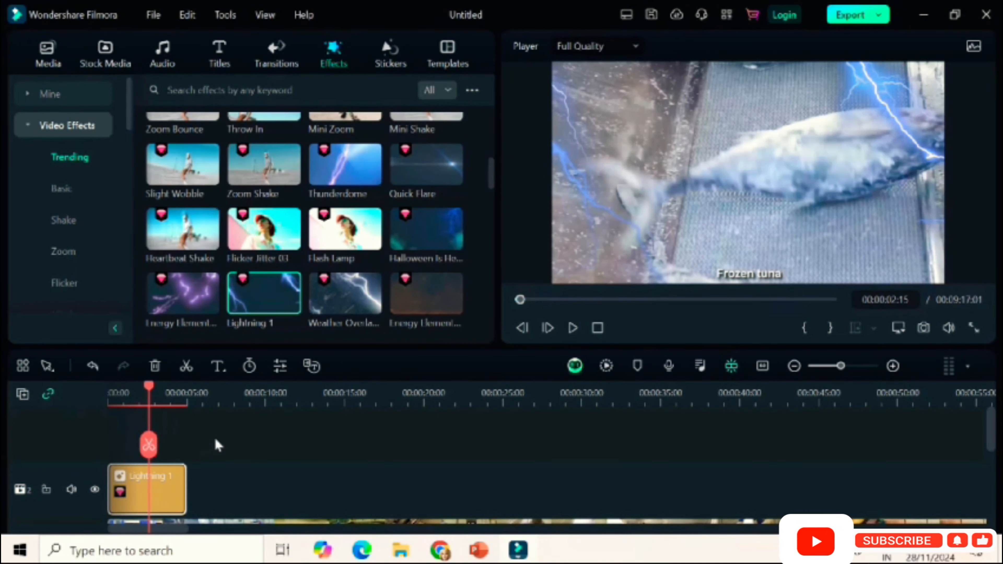
key("Delete")
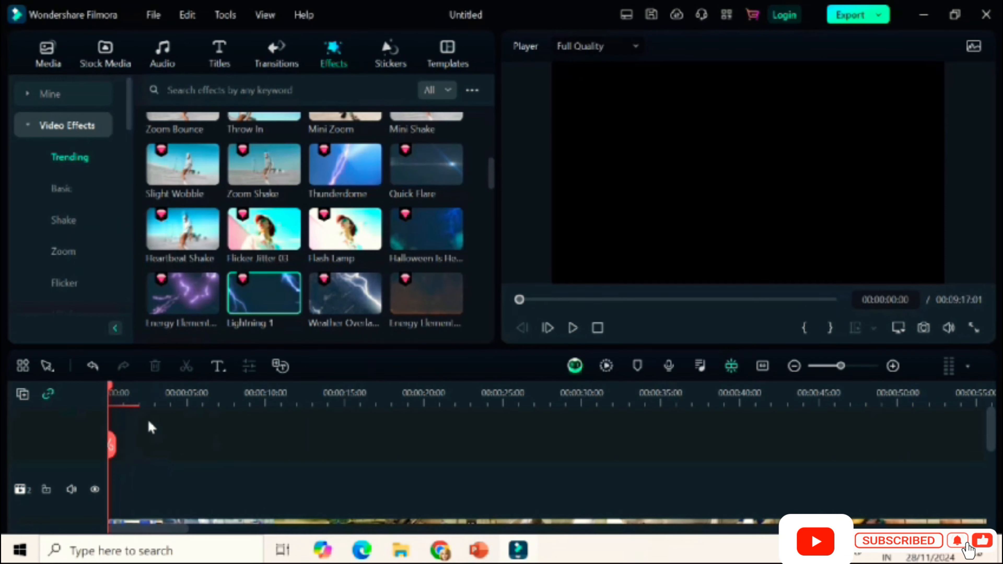
left_click_drag(113, 446, 168, 447)
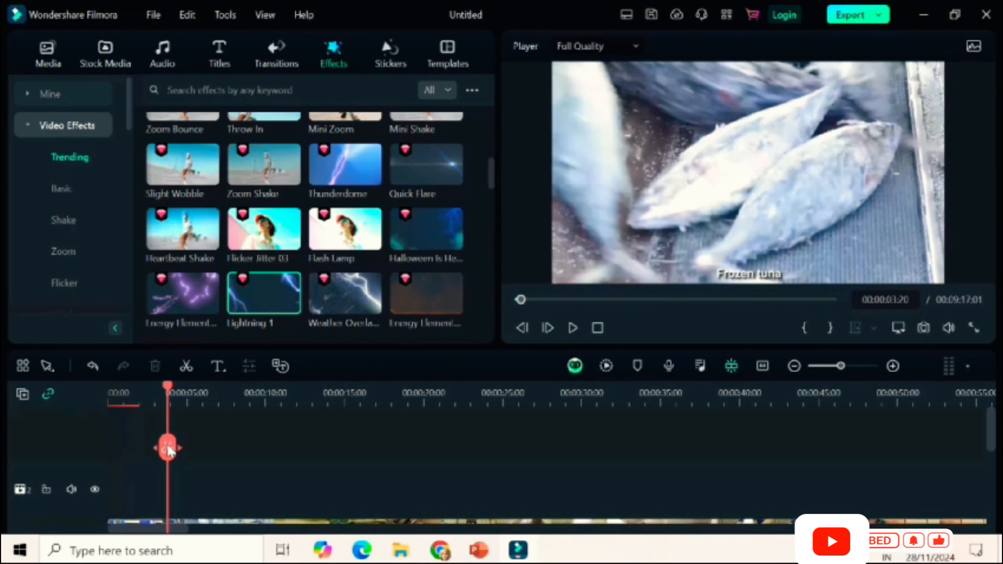
Browse the trending stickers and the trending video templates.
left_click(391, 59)
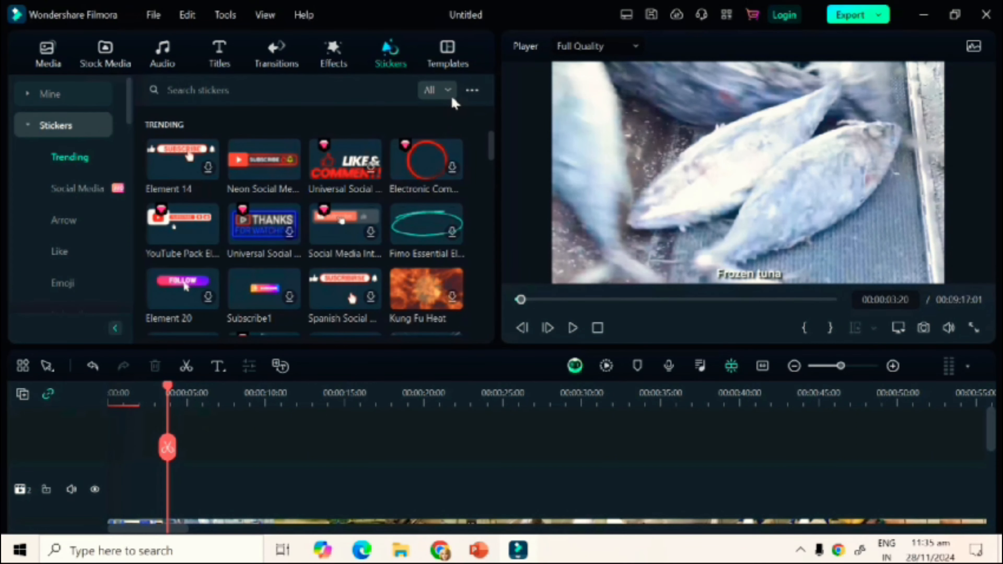
left_click(454, 50)
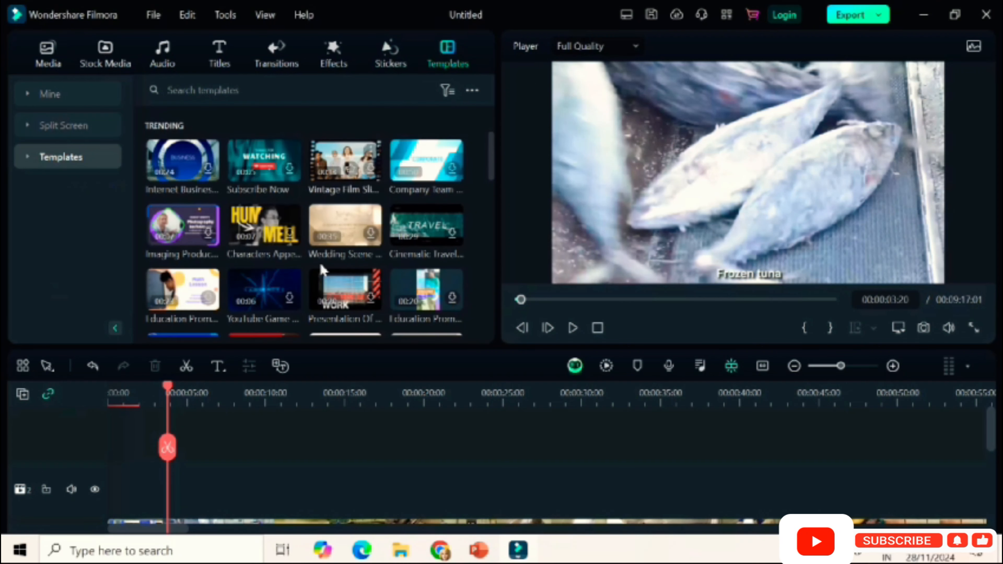
left_click_drag(485, 225, 462, 81)
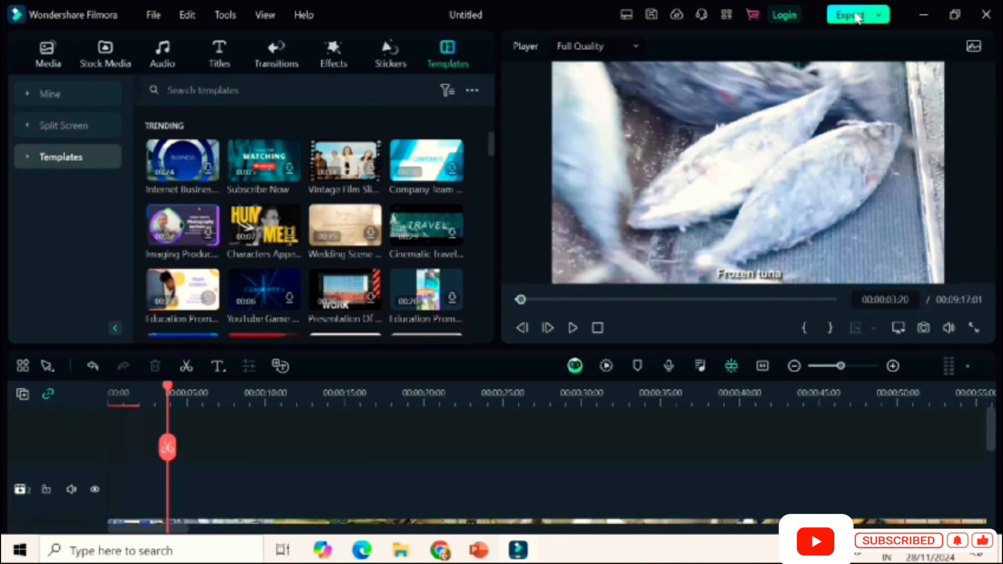
Open the export settings and set the device export's resolution to 3840x2160.
left_click(857, 16)
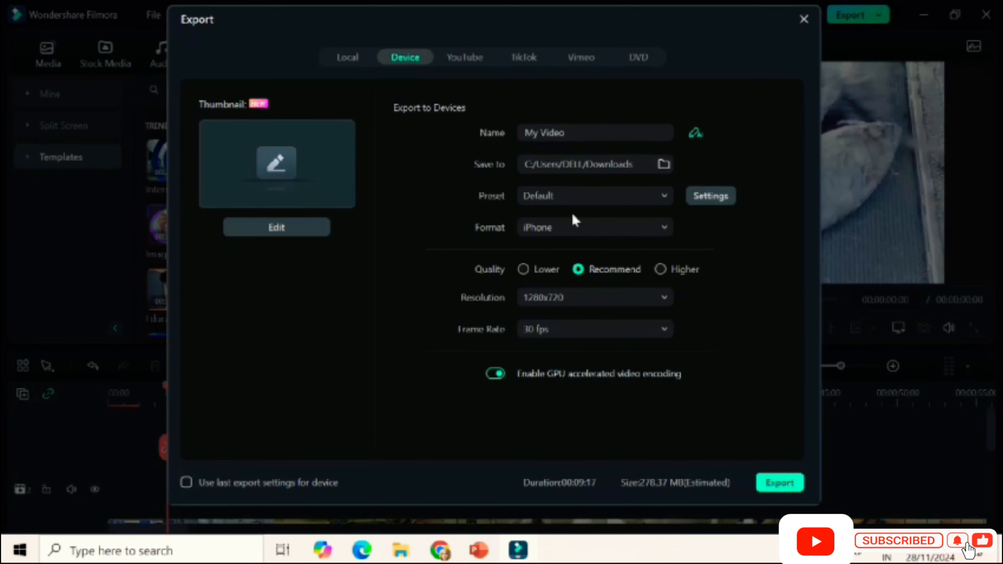
left_click(568, 293)
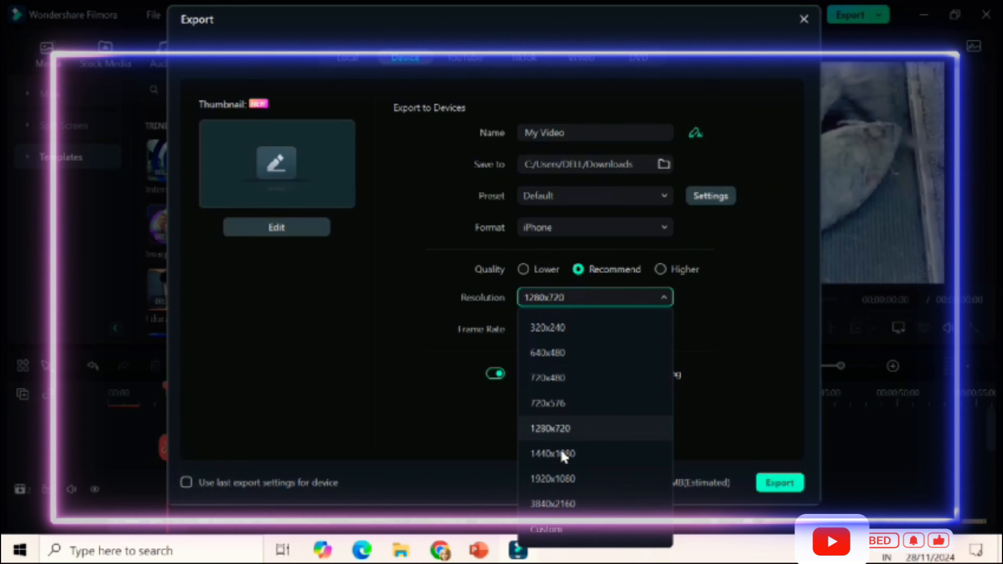
left_click(597, 500)
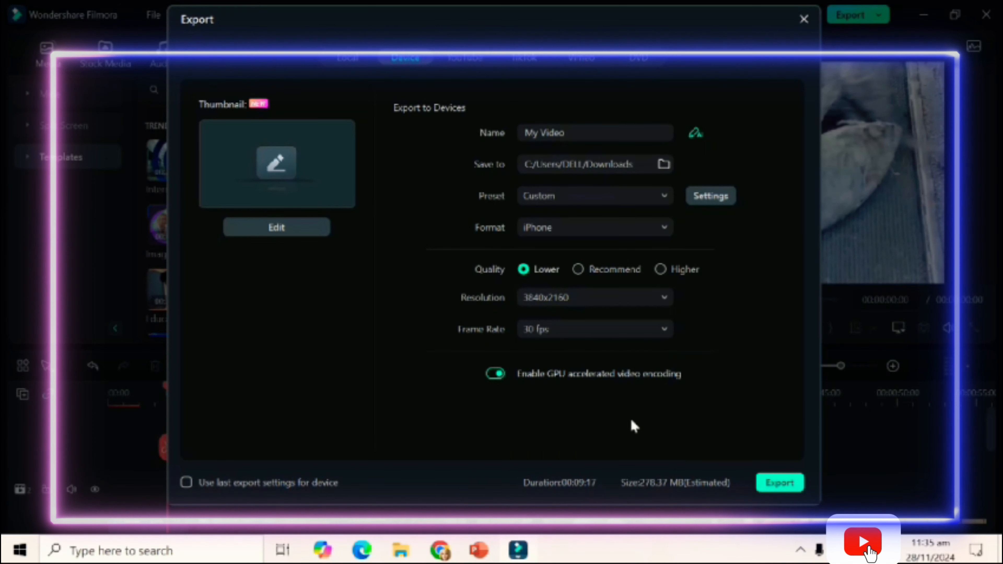